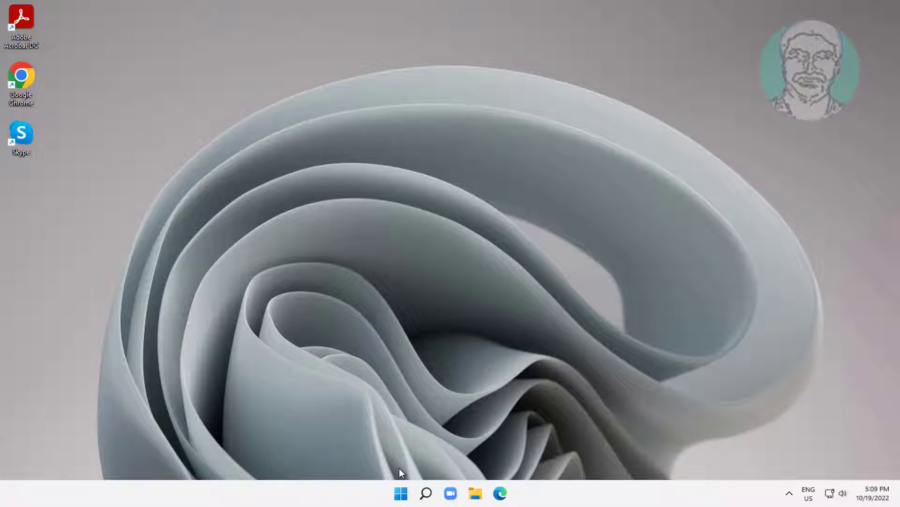
Step: Restart the Windows Explorer process from Task Manager
{"action": "right_click", "coordinate": [402, 492]}
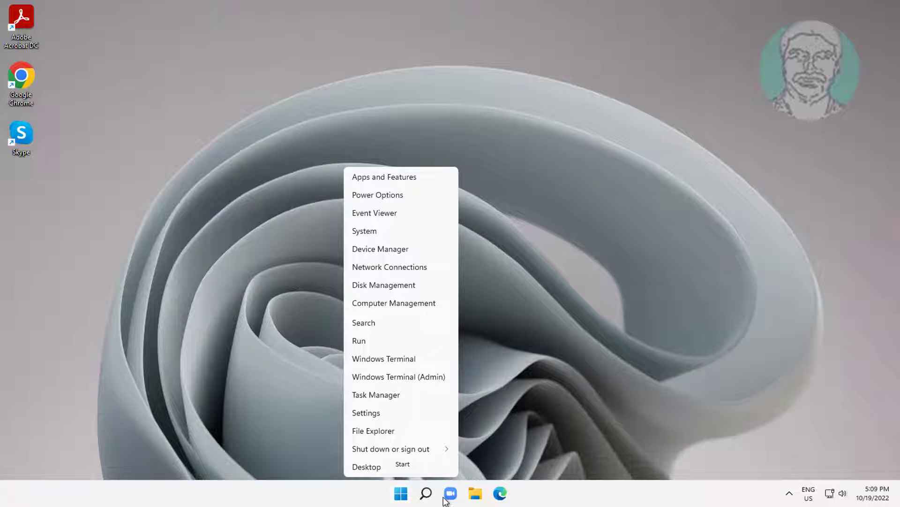
{"action": "left_click", "coordinate": [375, 393]}
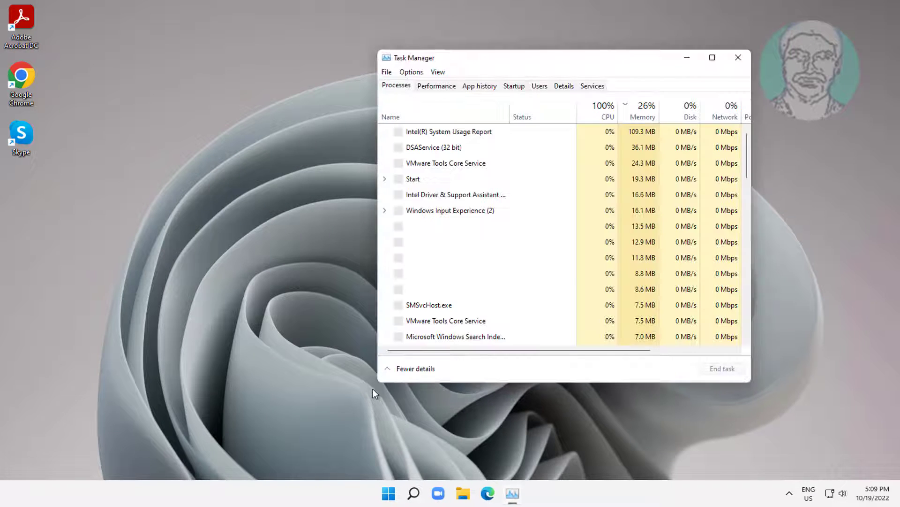
{"action": "left_click", "coordinate": [433, 195]}
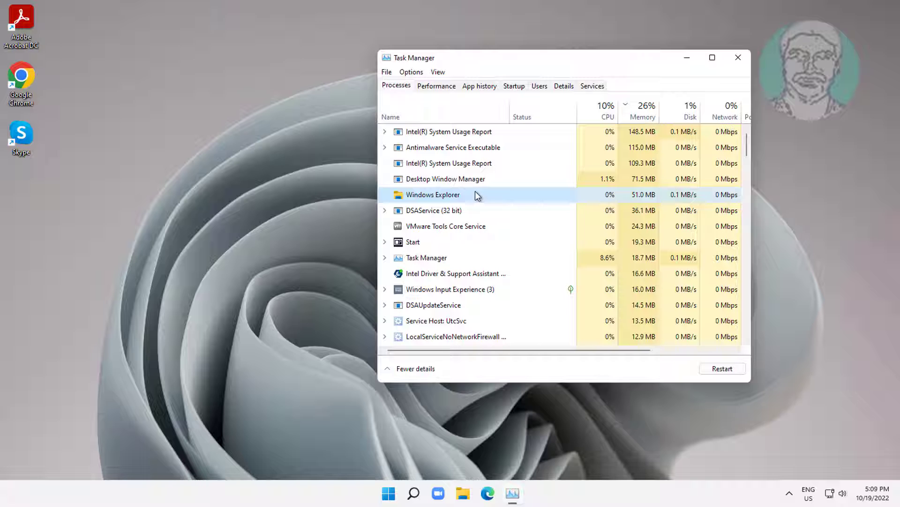
{"action": "left_click", "coordinate": [733, 369]}
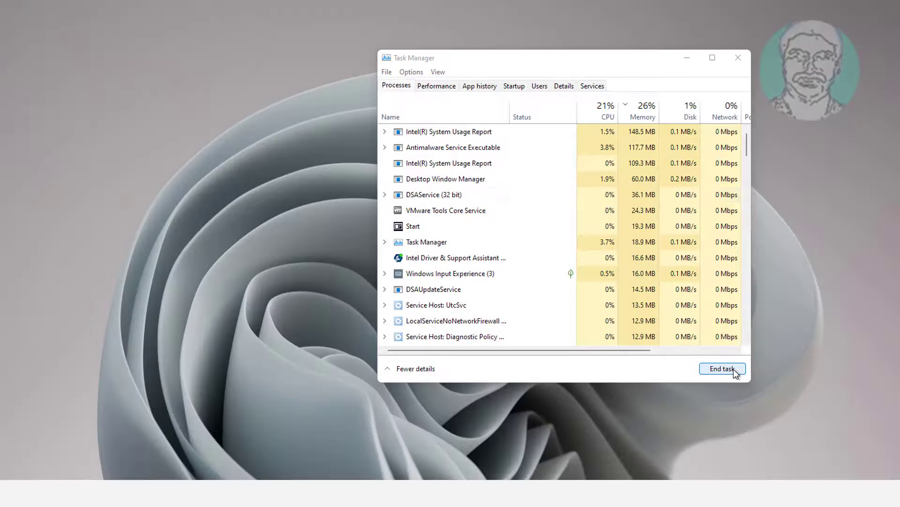
Step: Close Task Manager and unpin Calendar and Photos from the Start menu
{"action": "left_click", "coordinate": [739, 57]}
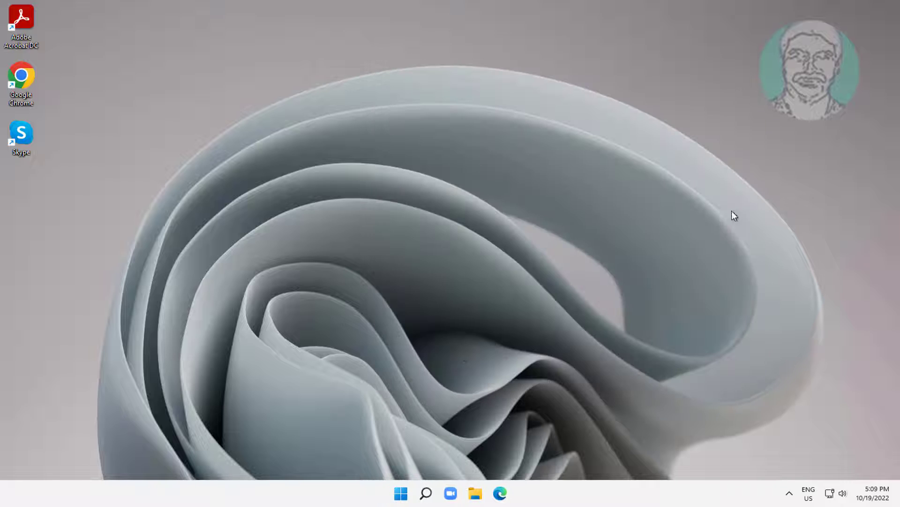
{"action": "left_click", "coordinate": [399, 492]}
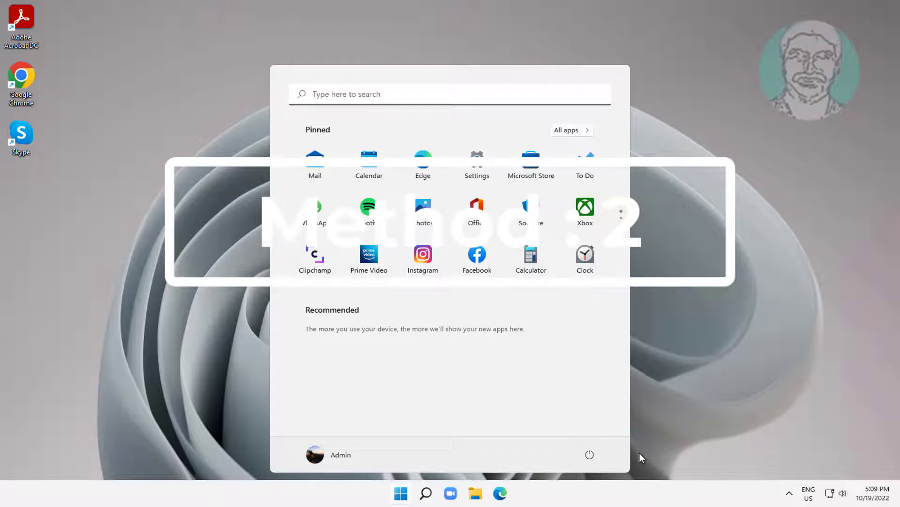
{"action": "right_click", "coordinate": [367, 160]}
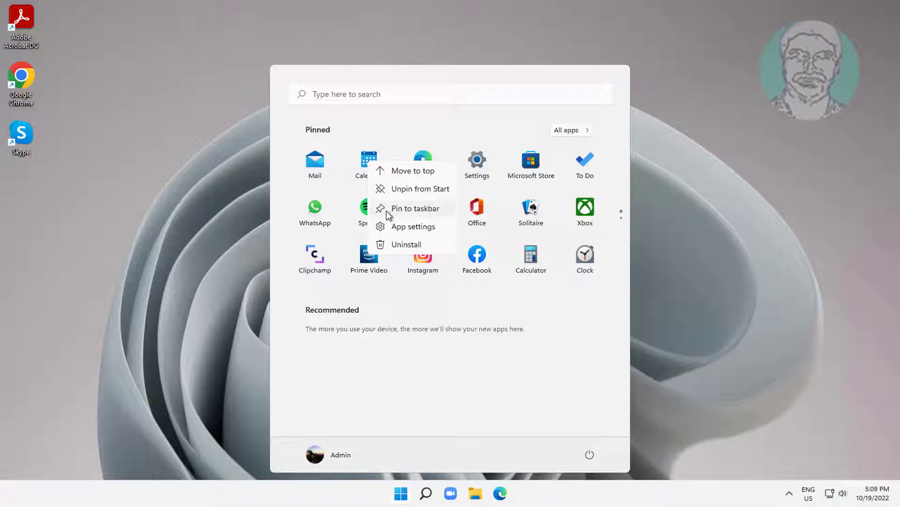
{"action": "left_click", "coordinate": [442, 188]}
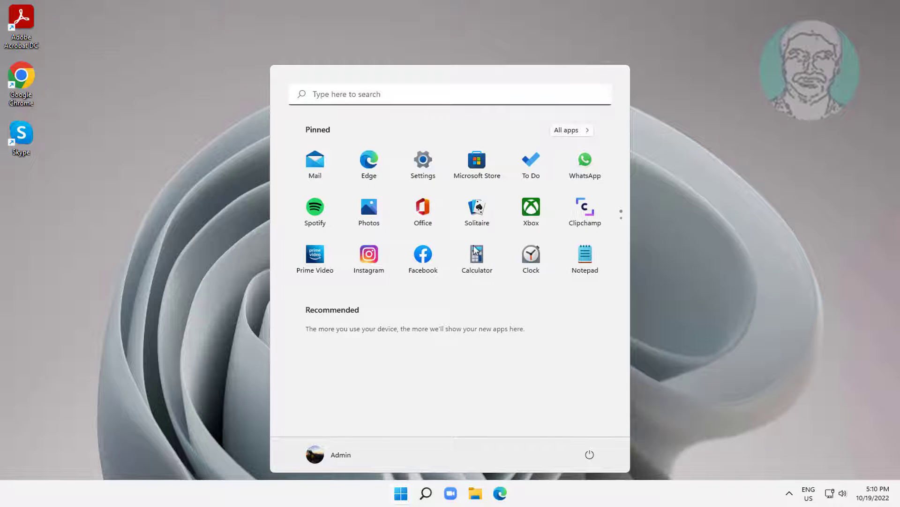
{"action": "right_click", "coordinate": [370, 212]}
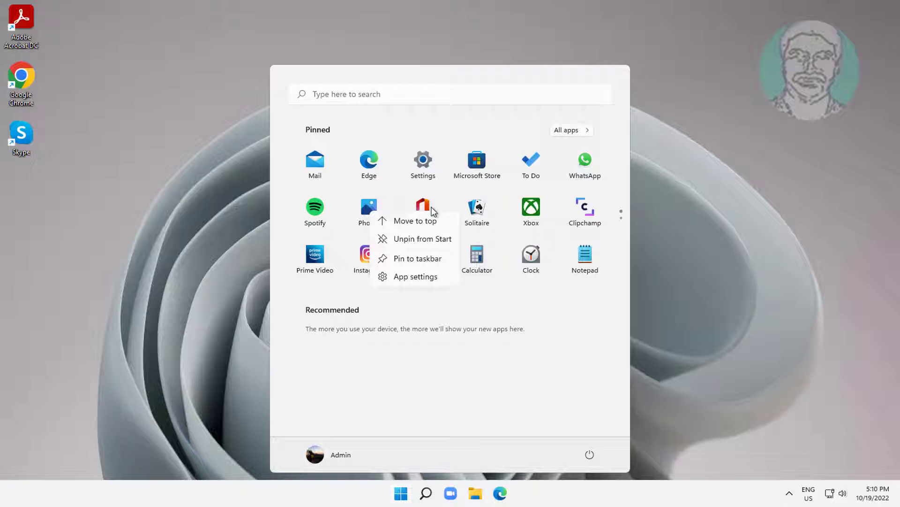
{"action": "left_click", "coordinate": [426, 239]}
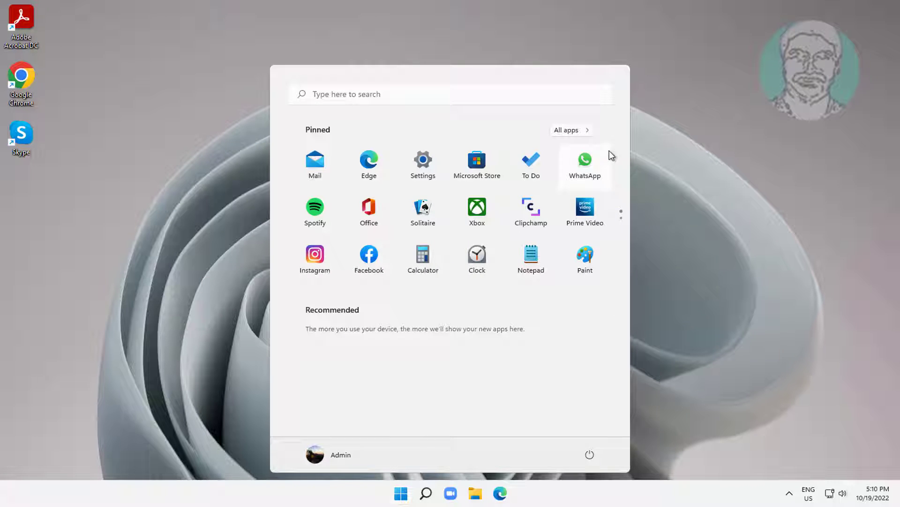
Step: Pin Calendar back to Start from the All apps list
{"action": "left_click", "coordinate": [568, 130]}
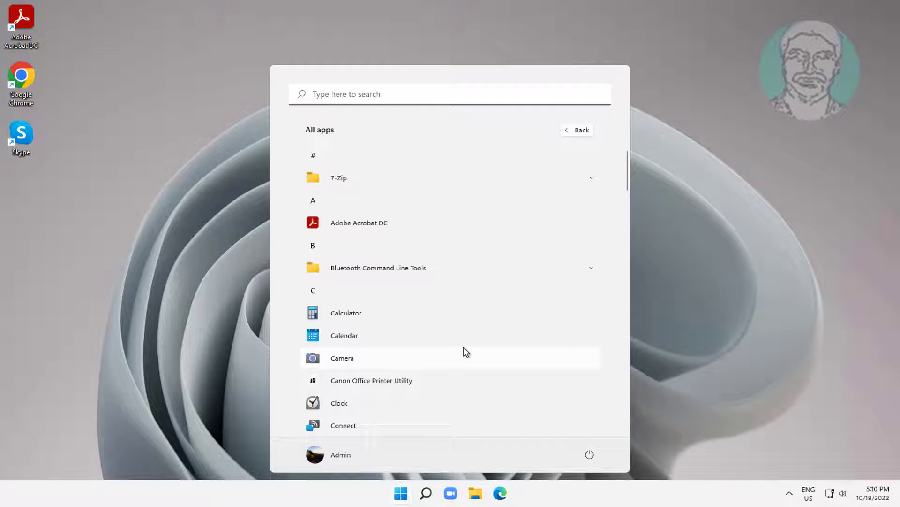
{"action": "right_click", "coordinate": [362, 335]}
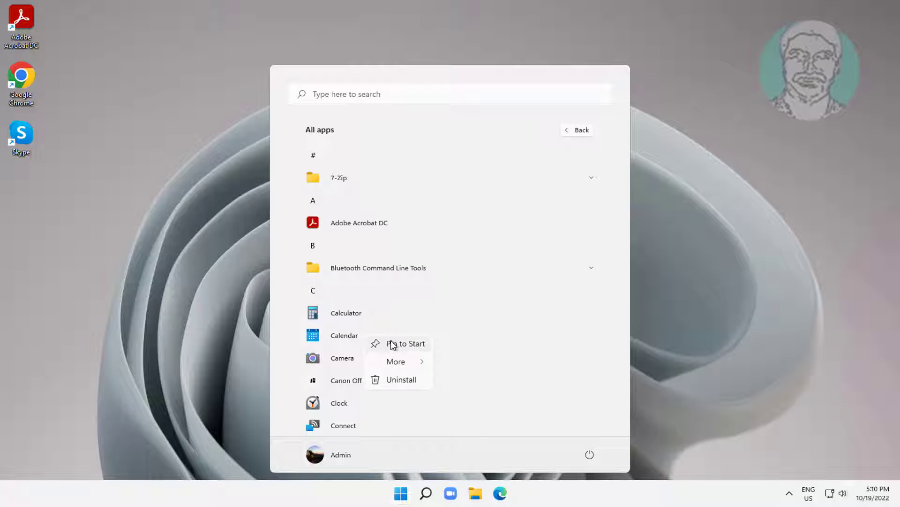
{"action": "left_click", "coordinate": [413, 345]}
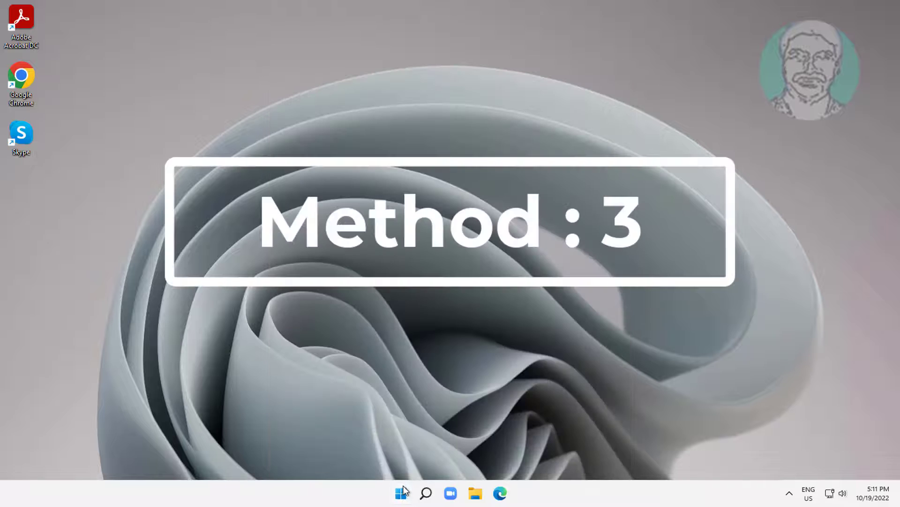
Step: Go to Settings > Personalisation > Start > Folders
{"action": "left_click", "coordinate": [402, 491]}
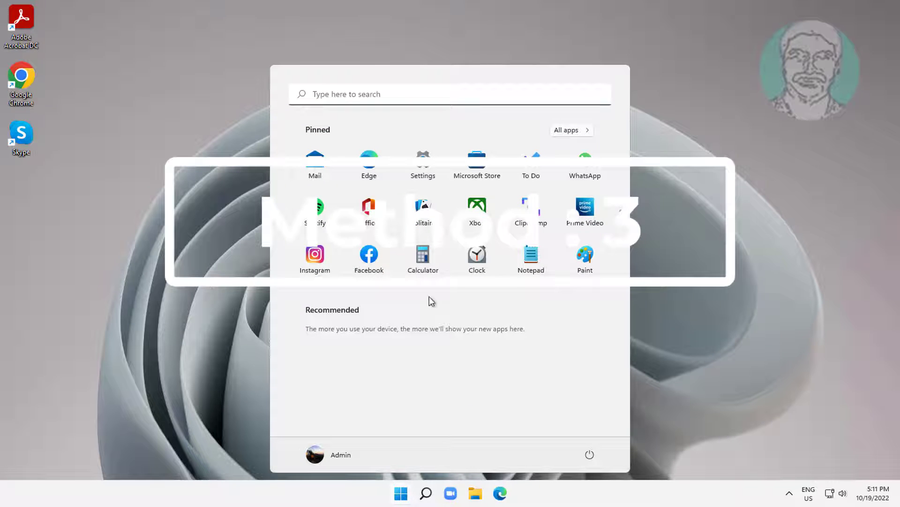
{"action": "left_click", "coordinate": [423, 165]}
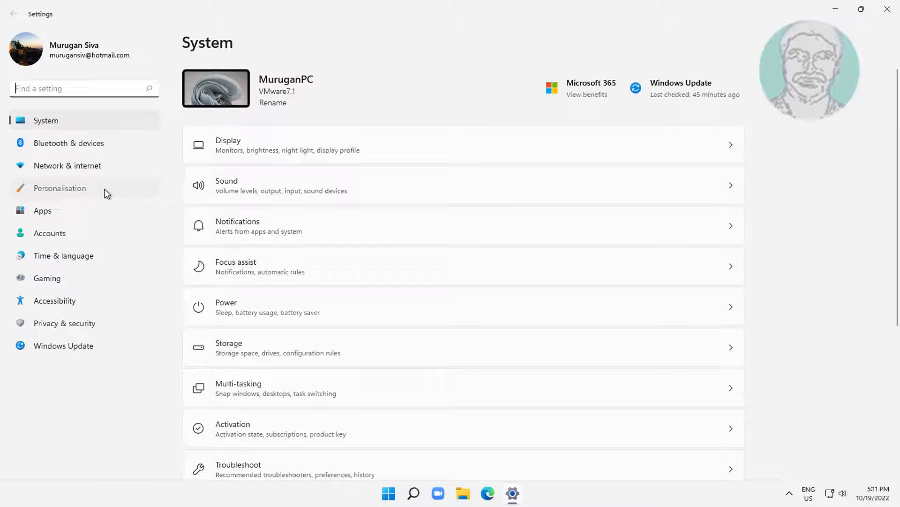
{"action": "left_click", "coordinate": [107, 194]}
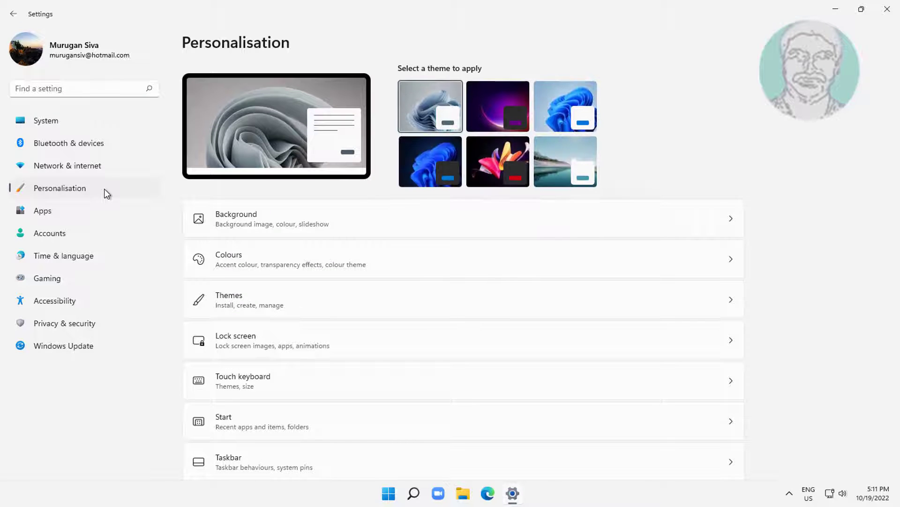
{"action": "left_click", "coordinate": [252, 426]}
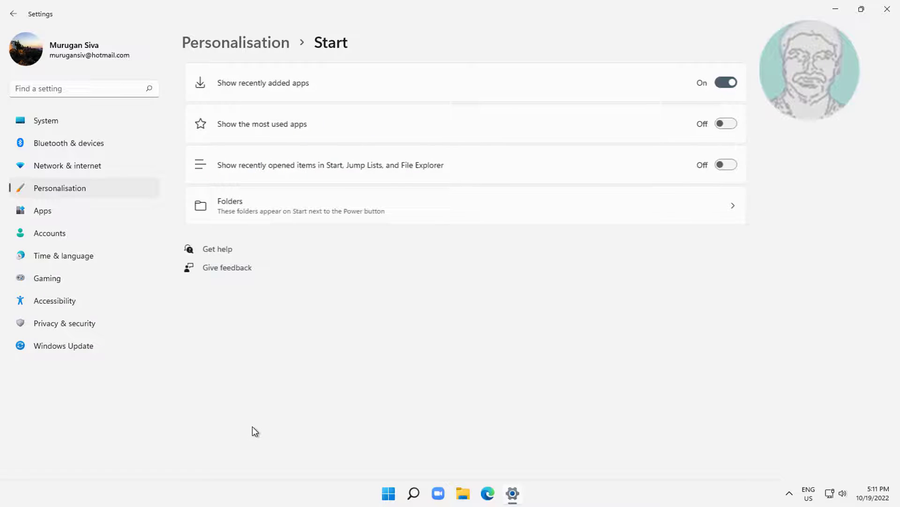
{"action": "left_click", "coordinate": [273, 211]}
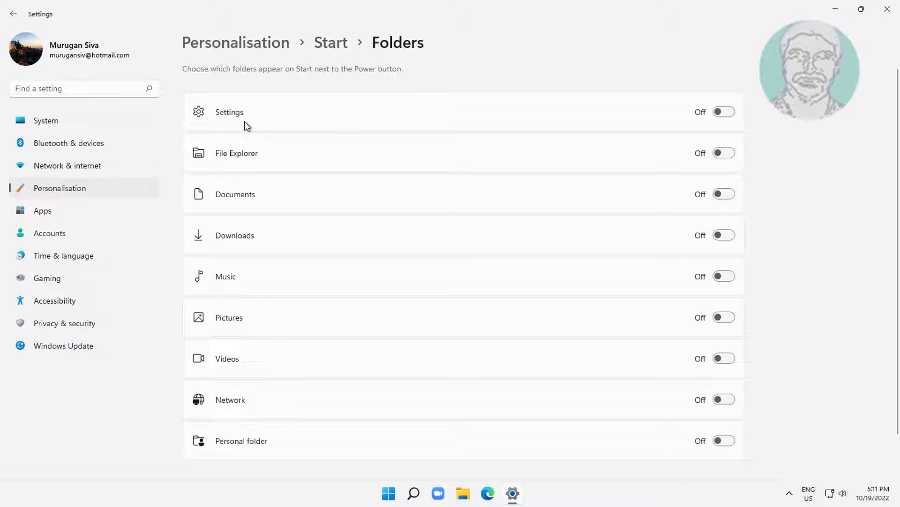
Step: Turn on File Explorer, Documents, Downloads, Music and Videos beside the power button, then close Settings
{"action": "scroll", "coordinate": [304, 331], "scroll_direction": "down", "scroll_amount": 2}
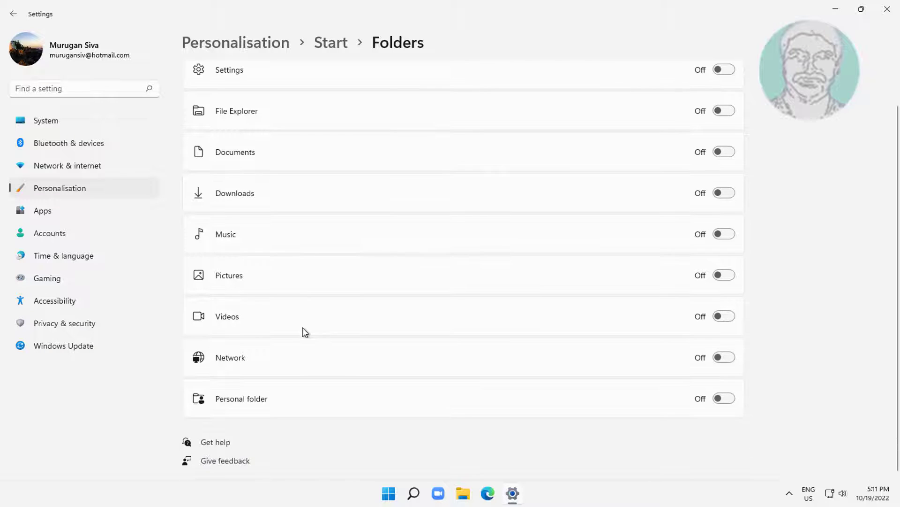
{"action": "scroll", "coordinate": [303, 332], "scroll_direction": "up", "scroll_amount": 2}
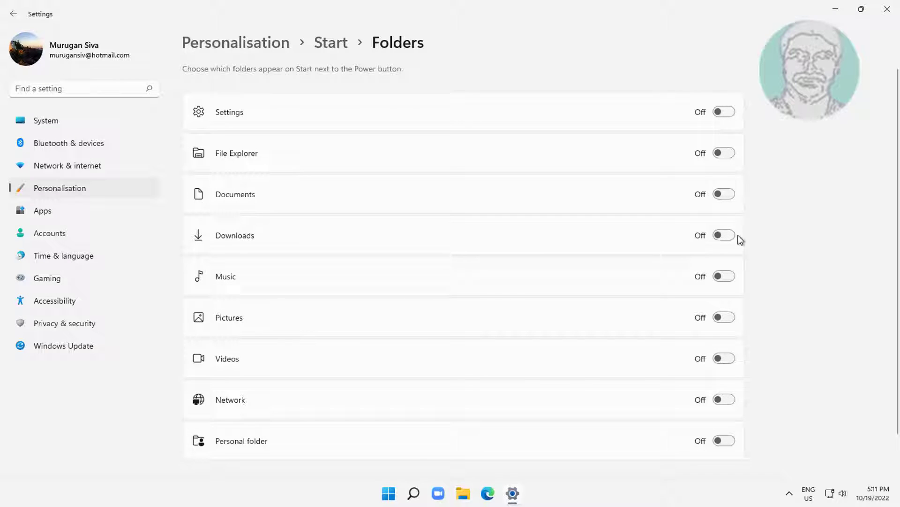
{"action": "left_click", "coordinate": [722, 155]}
{"action": "left_click", "coordinate": [721, 158]}
{"action": "left_click", "coordinate": [729, 154]}
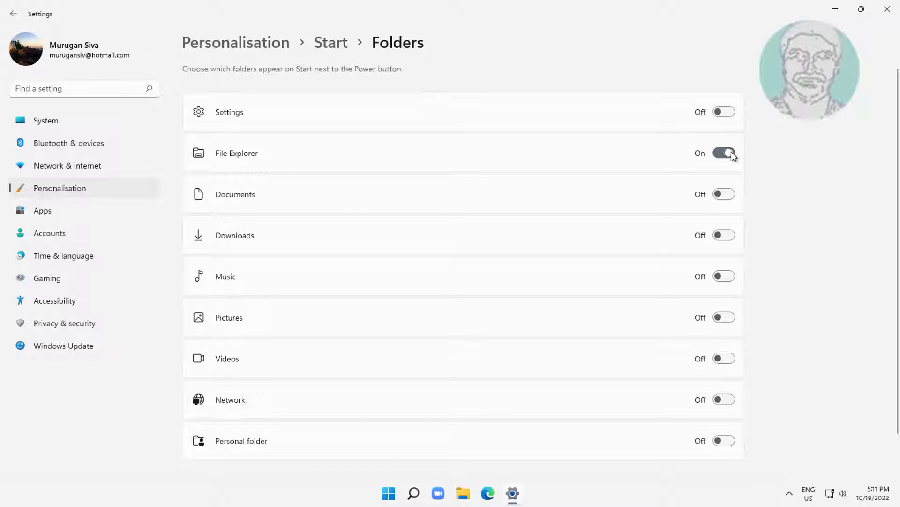
{"action": "left_click", "coordinate": [728, 196]}
{"action": "left_click", "coordinate": [732, 238]}
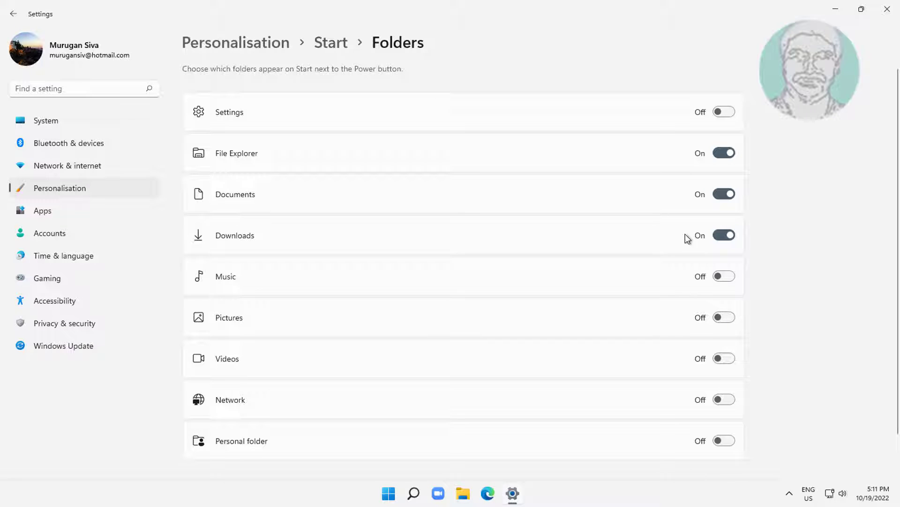
{"action": "left_click", "coordinate": [732, 280]}
{"action": "left_click", "coordinate": [730, 360]}
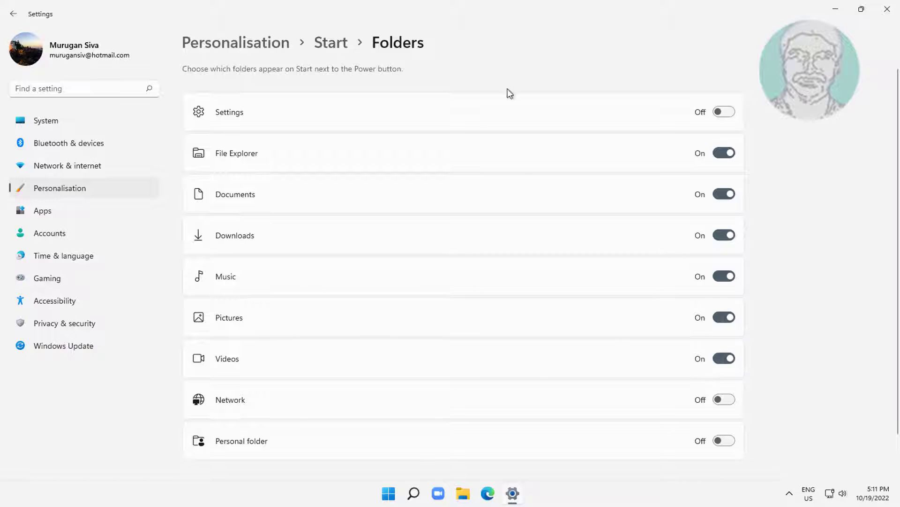
{"action": "left_click", "coordinate": [886, 9]}
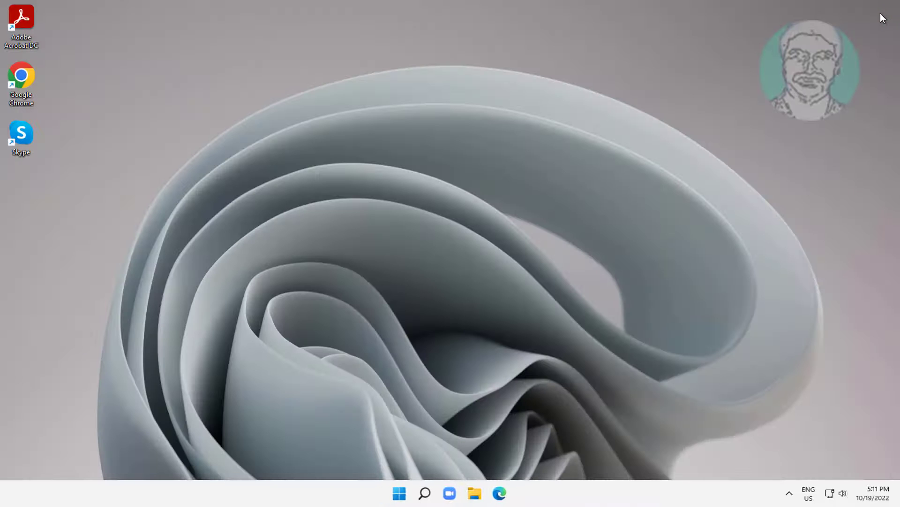
Step: Launch Windows PowerShell as administrator from search
{"action": "left_click", "coordinate": [426, 493]}
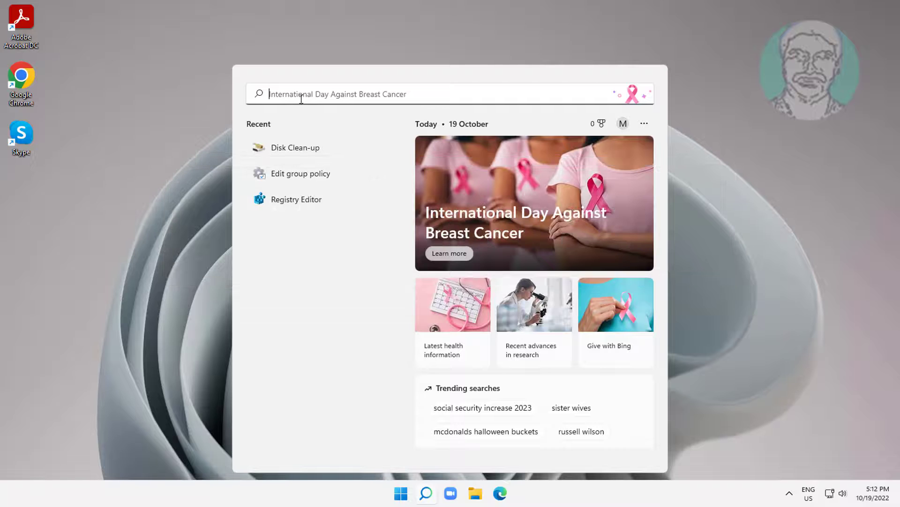
{"action": "type", "text": "pow"}
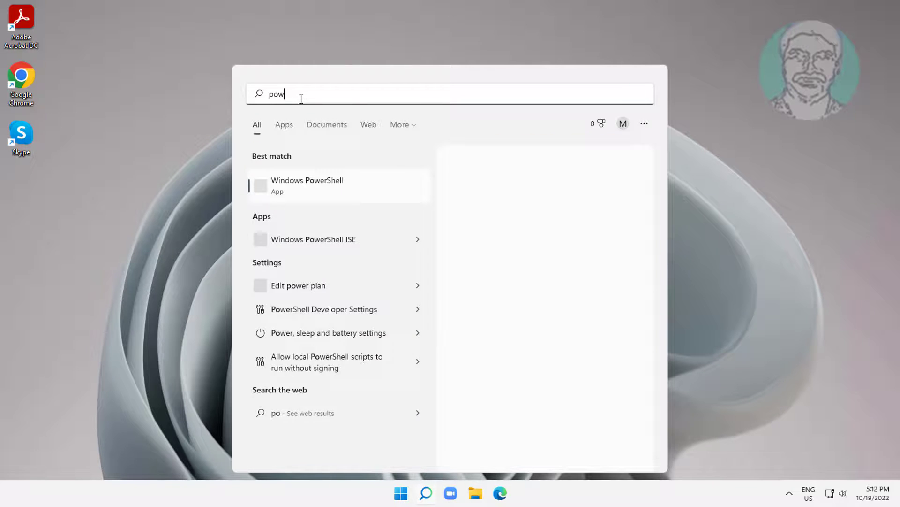
{"action": "type", "text": "ershell"}
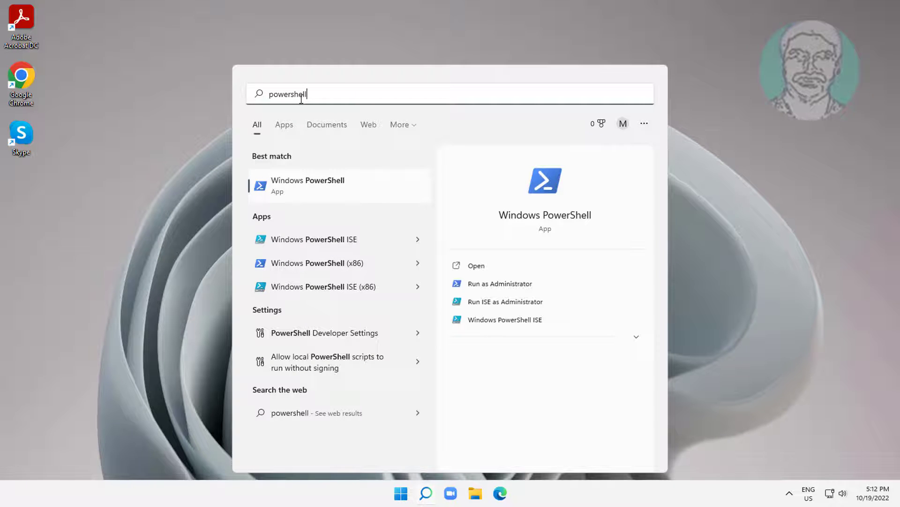
{"action": "right_click", "coordinate": [321, 184]}
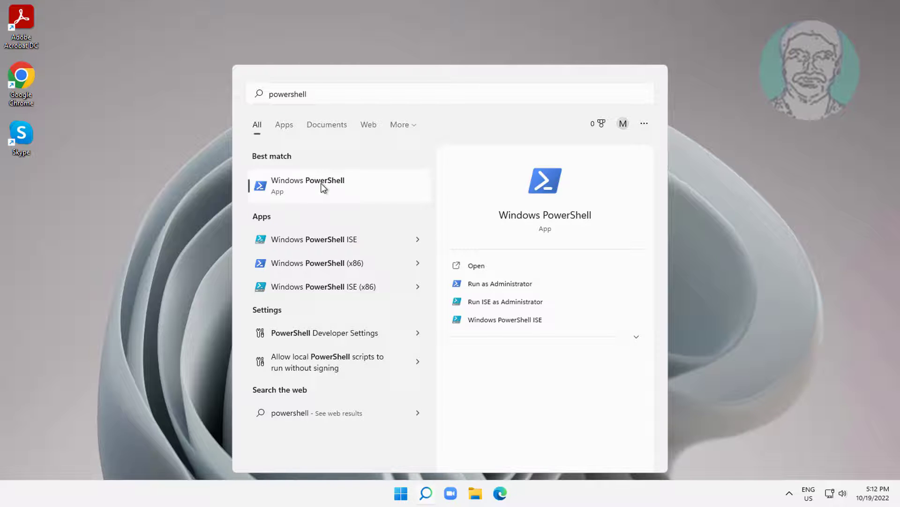
{"action": "left_click", "coordinate": [380, 199]}
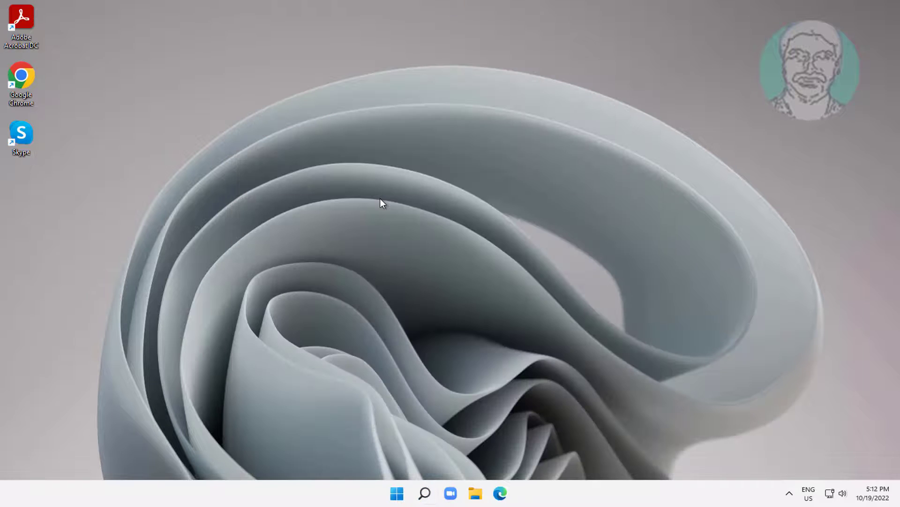
{"action": "left_click", "coordinate": [406, 334]}
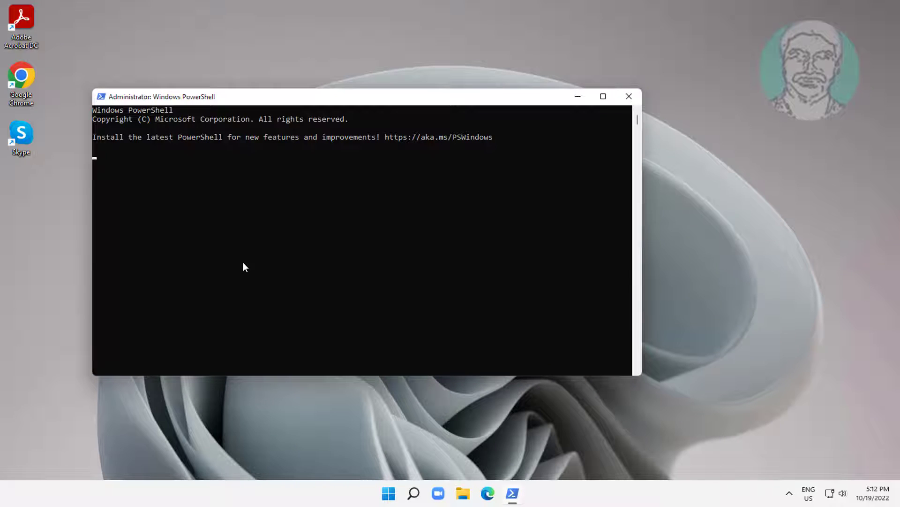
Step: Paste the Get-AppXPackage ShellExperienceHost re-registration command, then exit PowerShell
{"action": "right_click", "coordinate": [201, 156]}
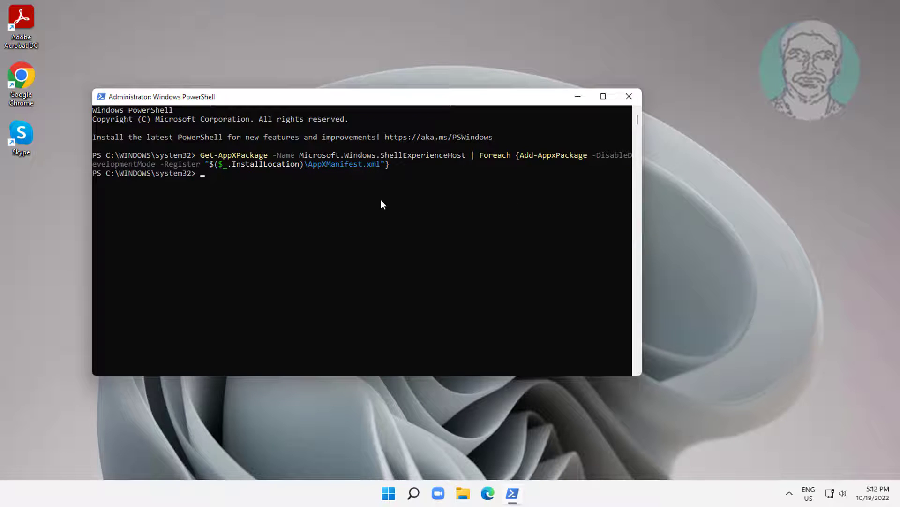
{"action": "type", "text": "exit"}
{"action": "key", "text": "Return"}
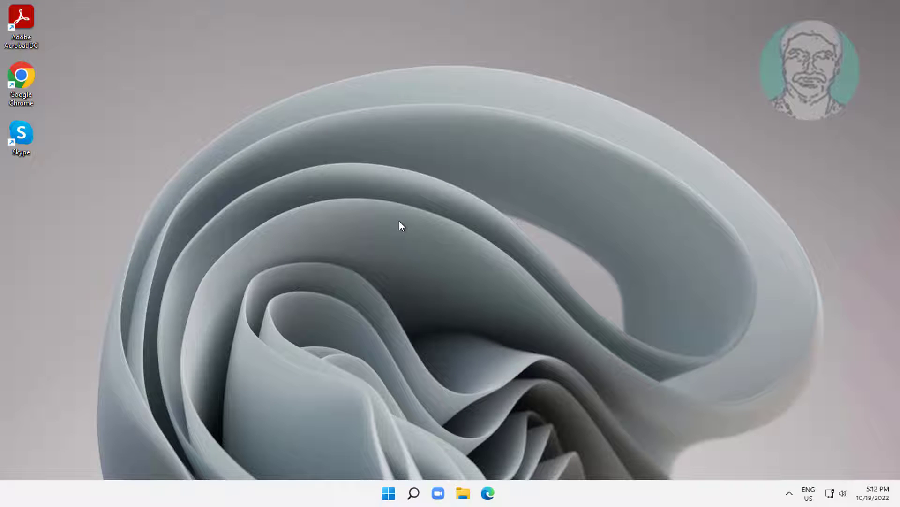
Step: Restart the computer from the Start menu power options
{"action": "left_click", "coordinate": [401, 493]}
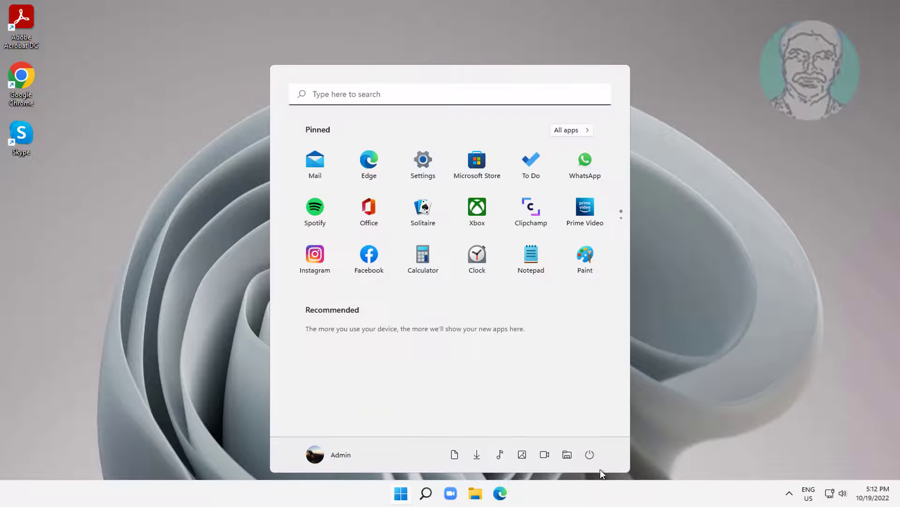
{"action": "left_click", "coordinate": [591, 454]}
{"action": "left_click", "coordinate": [609, 431]}
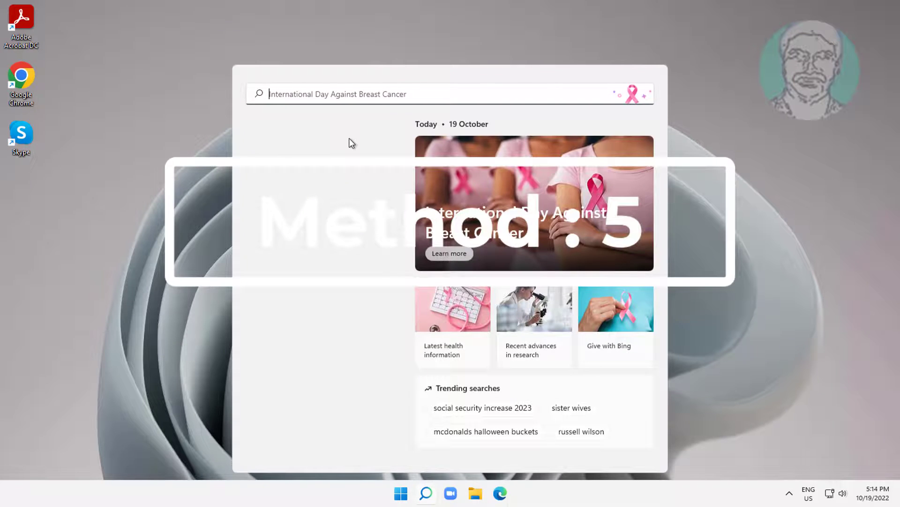
Step: Run sfc /scannow in an elevated Command Prompt
{"action": "type", "text": "cmd"}
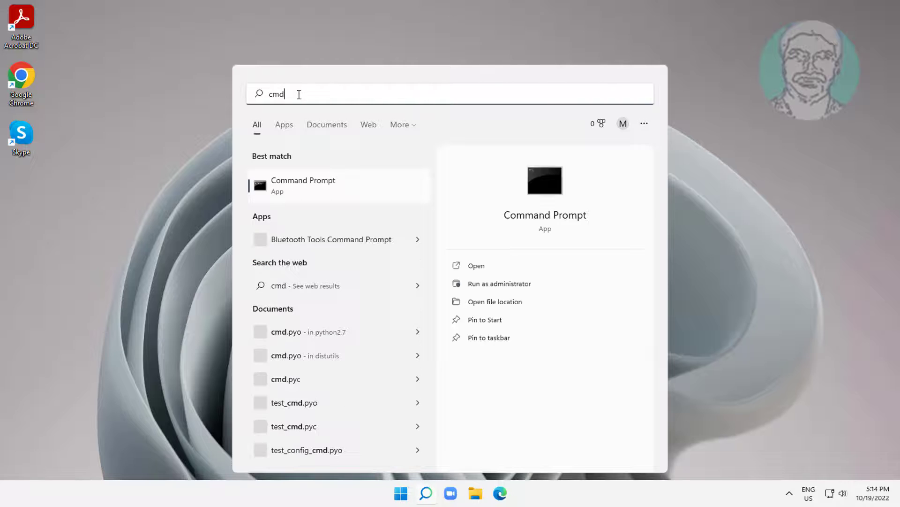
{"action": "right_click", "coordinate": [377, 194]}
{"action": "left_click", "coordinate": [395, 207]}
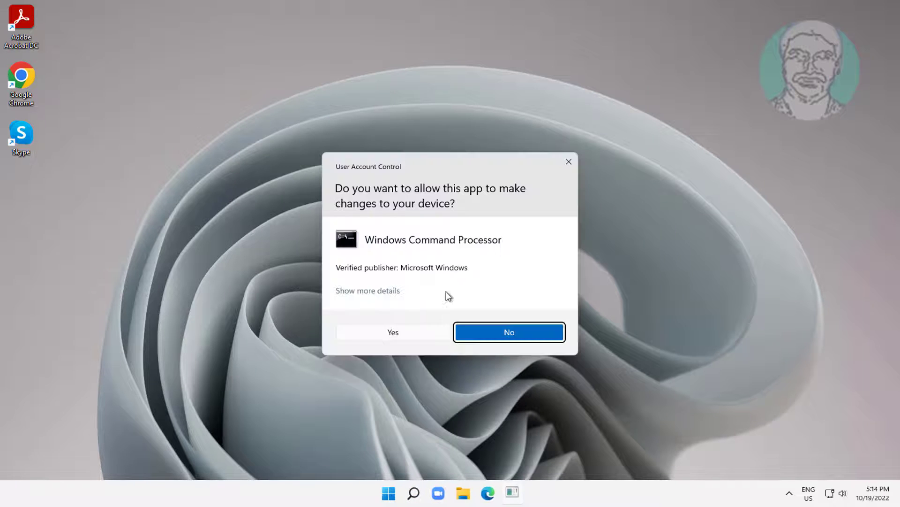
{"action": "left_click", "coordinate": [424, 332]}
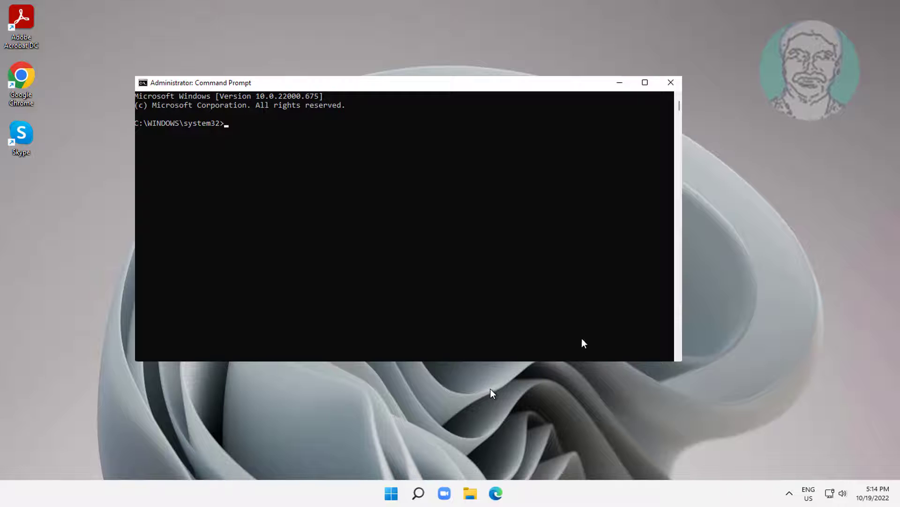
{"action": "type", "text": "sfc /scannow"}
{"action": "key", "text": "Return"}
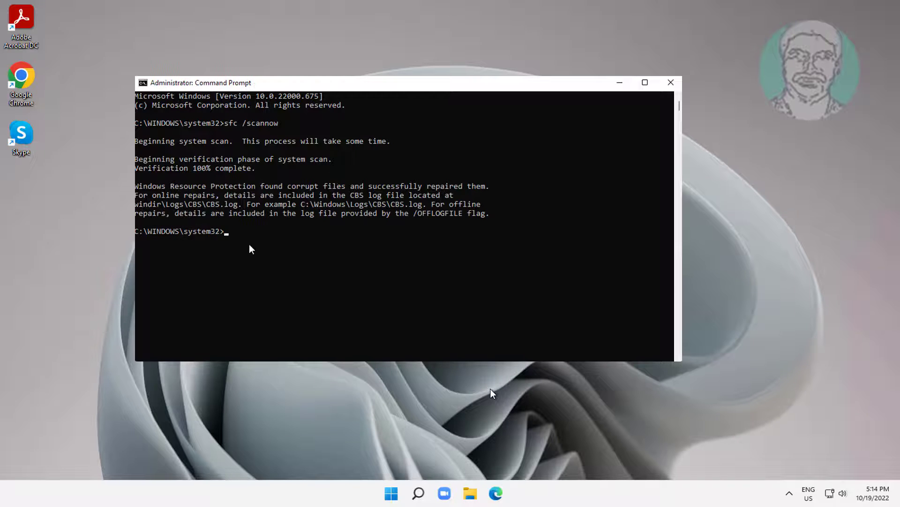
Step: Run dism /online /cleanup-image /restorehealth to completion, then exit Command Prompt
{"action": "left_click", "coordinate": [240, 232]}
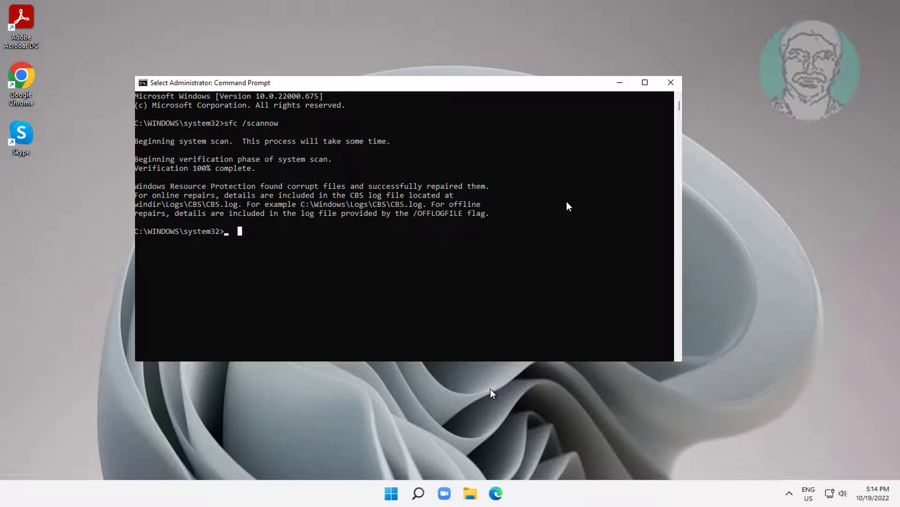
{"action": "key", "text": "Escape"}
{"action": "type", "text": "d"}
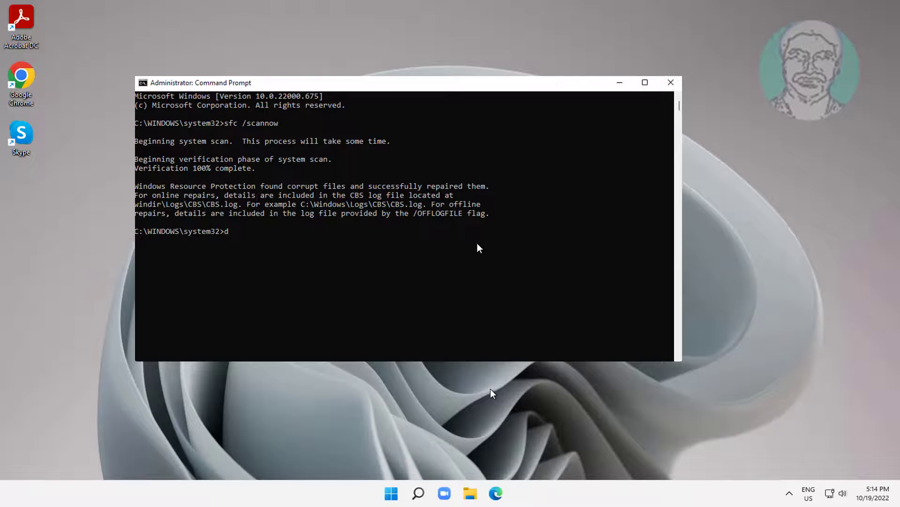
{"action": "type", "text": "ism /online /cleanup-image /restorehea"}
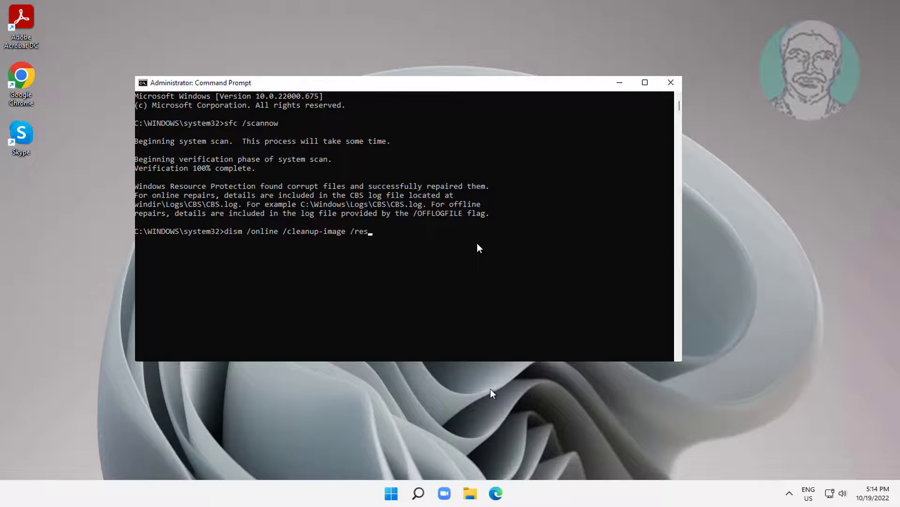
{"action": "type", "text": "lth"}
{"action": "key", "text": "Return"}
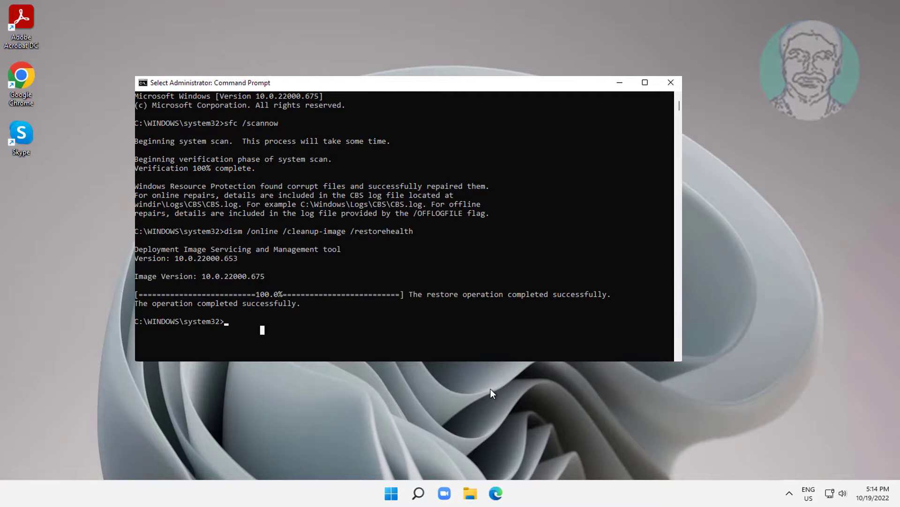
{"action": "type", "text": "exit"}
{"action": "key", "text": "Return"}
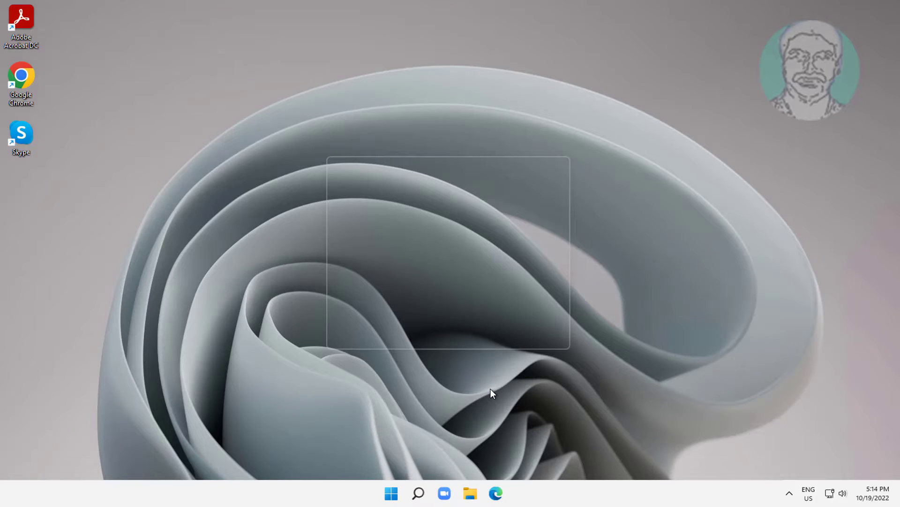
Step: Open Start to check the pinned apps and folder shortcuts beside power
{"action": "left_click", "coordinate": [393, 493]}
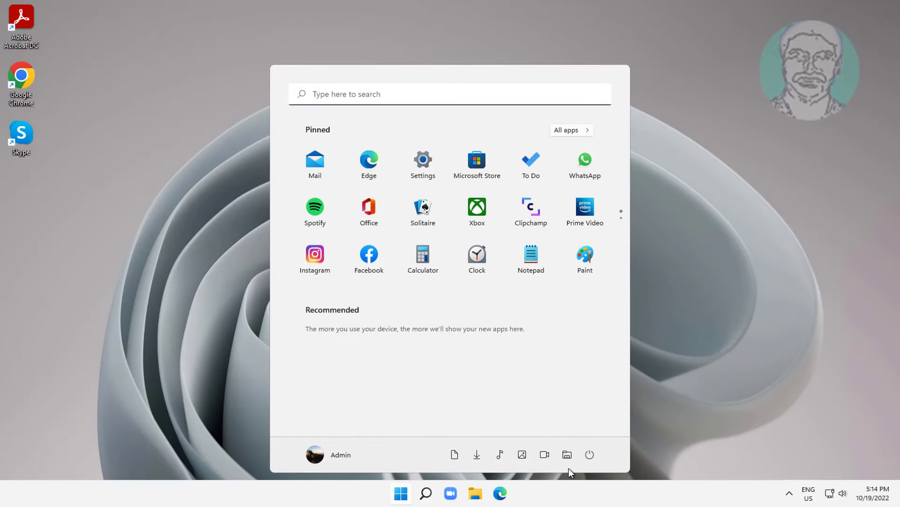